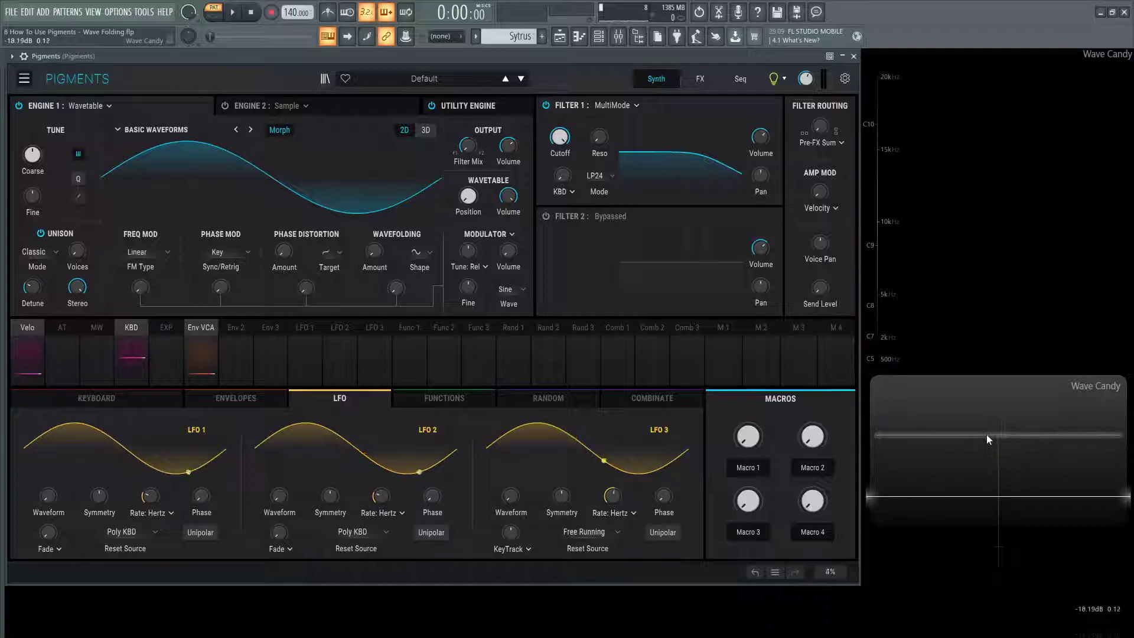
- Play a note on the plain sine wave, raise Engine 1's Wavefolding Amount to 0.240, and play a note again
key("z")
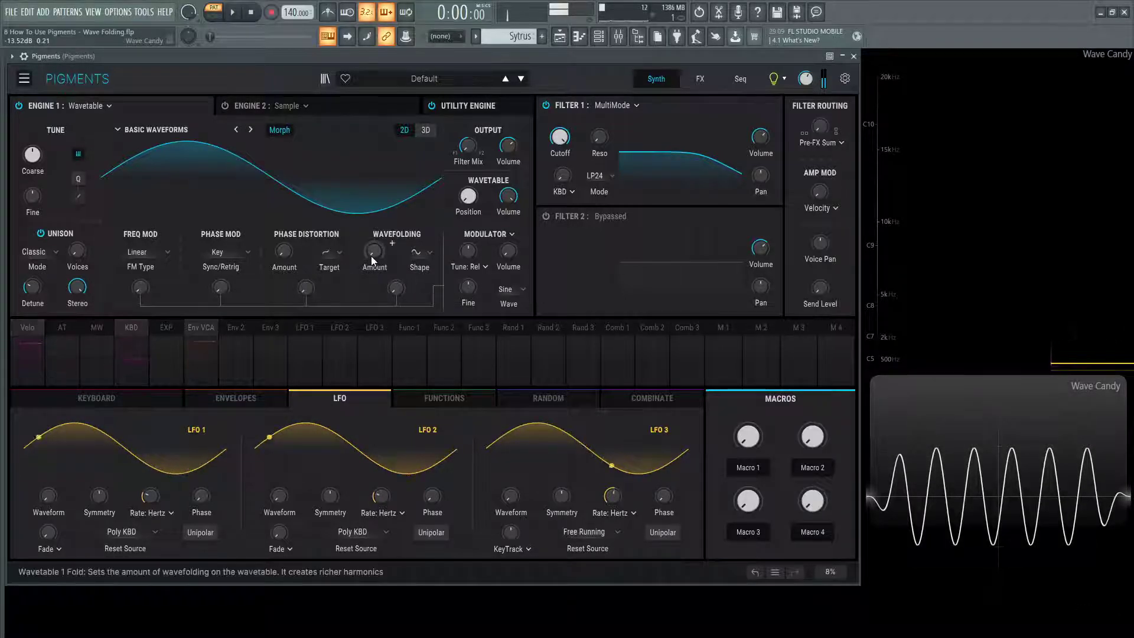
left_click_drag(371, 256, 393, 242)
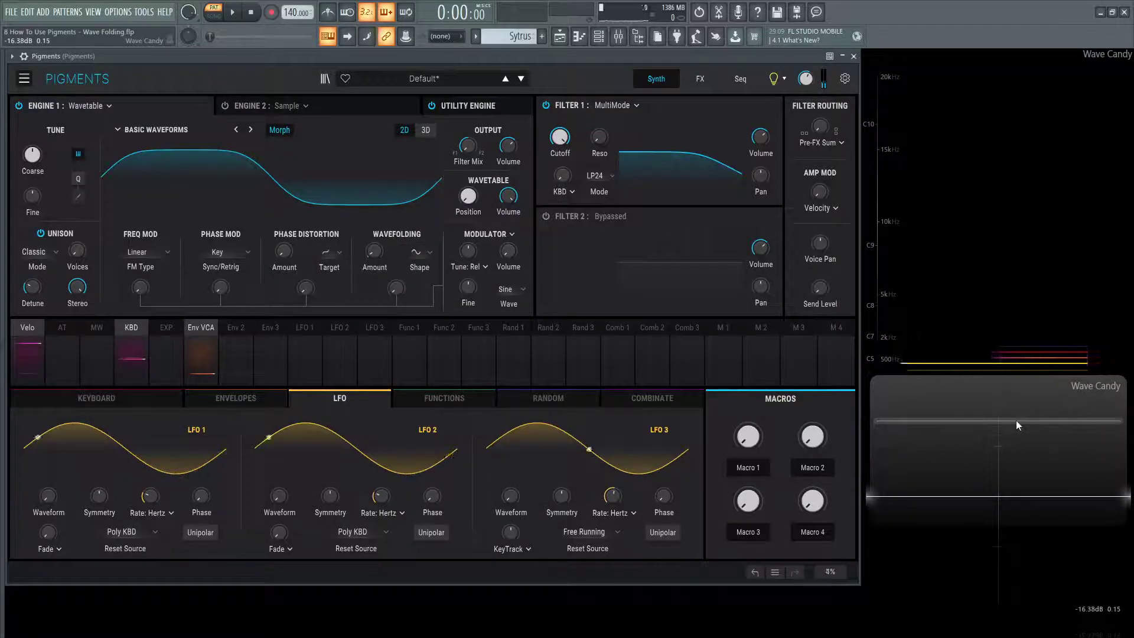
key("b")
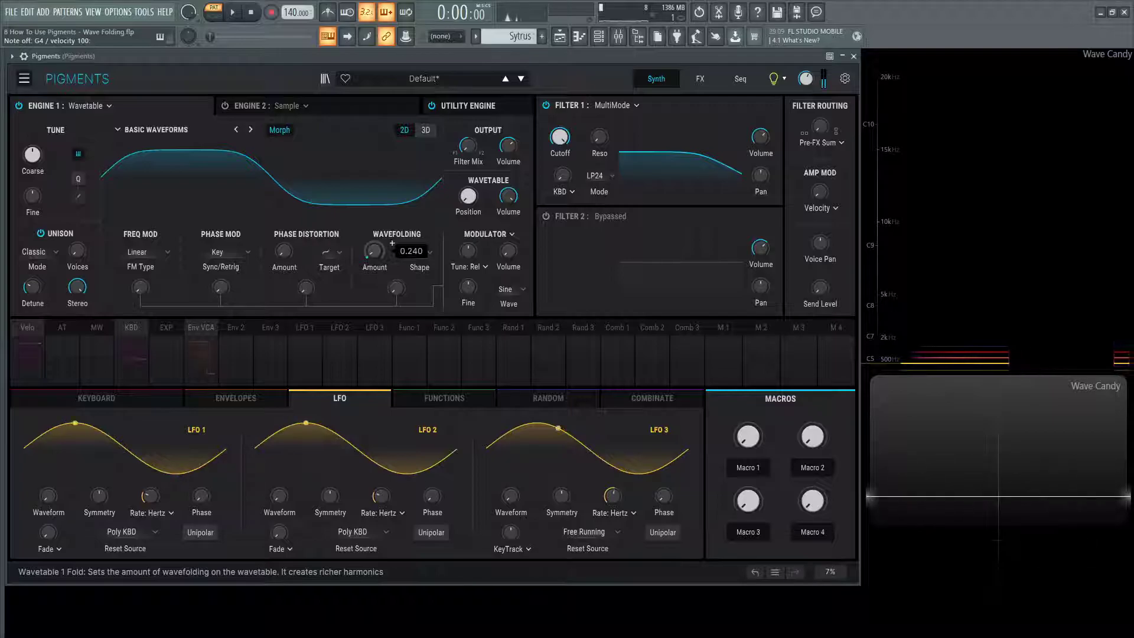
- Sweep the Wavefolding Amount up through 1.39 to 3.43 and reset it to zero
left_click_drag(379, 256, 378, 216)
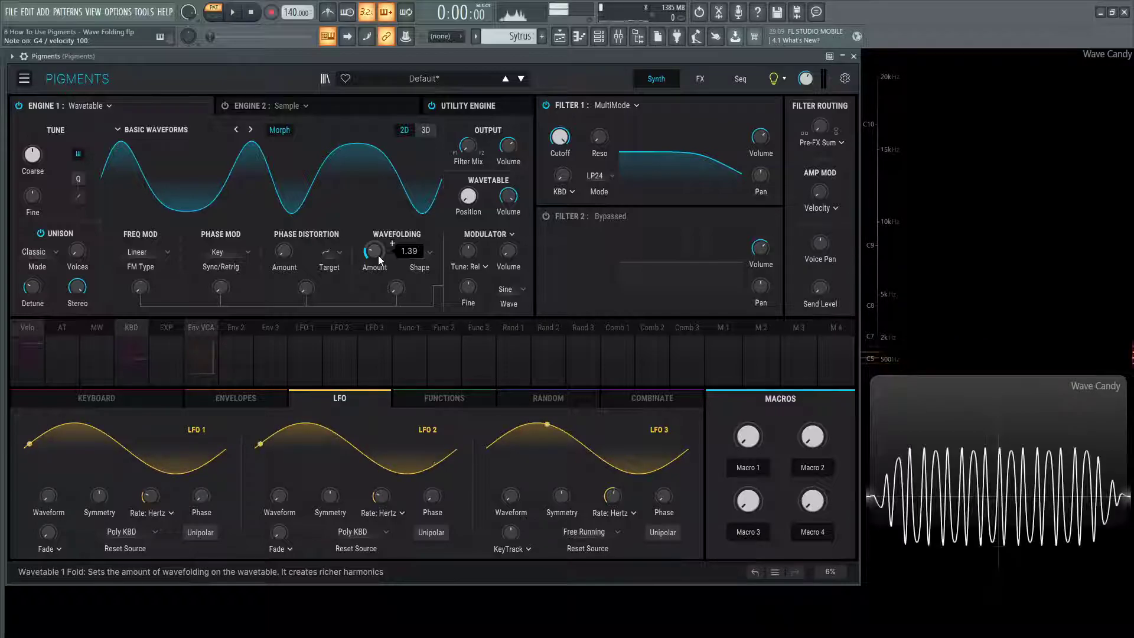
left_click_drag(379, 256, 378, 210)
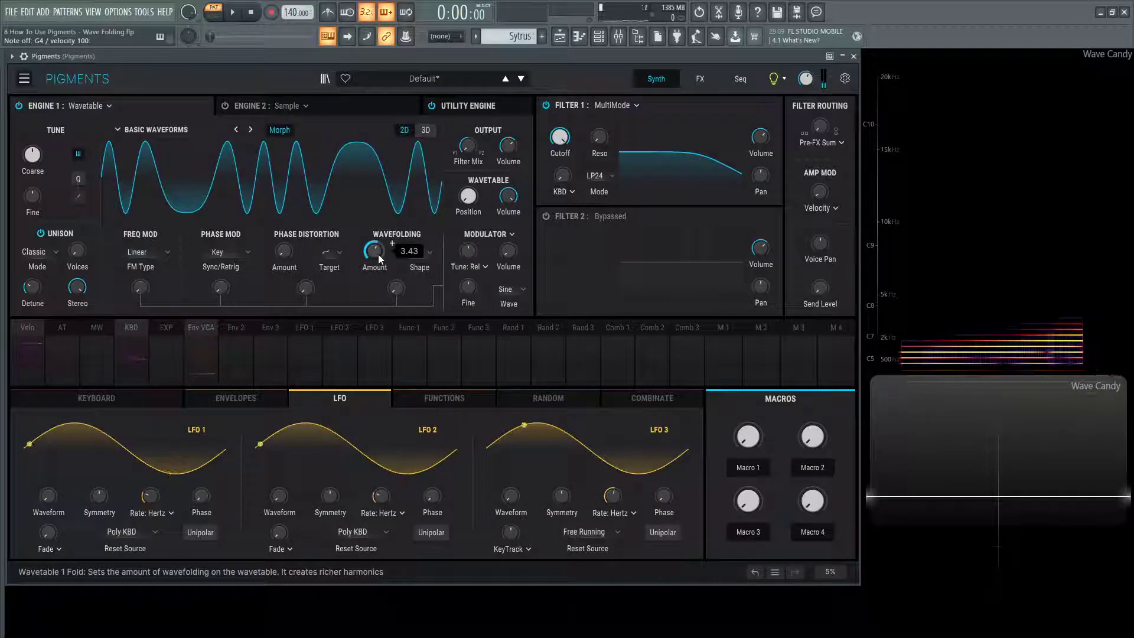
double_click(379, 254)
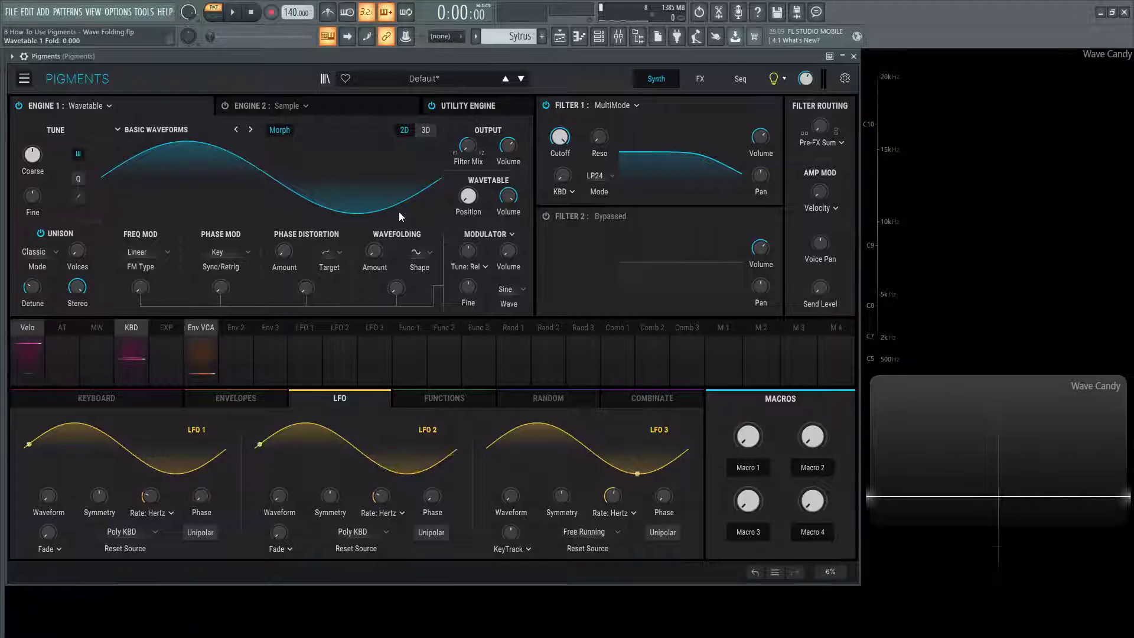
- Raise the Wavefolding Amount gradually to 0.552 and reset it to its default of zero
mouse_move(381, 259)
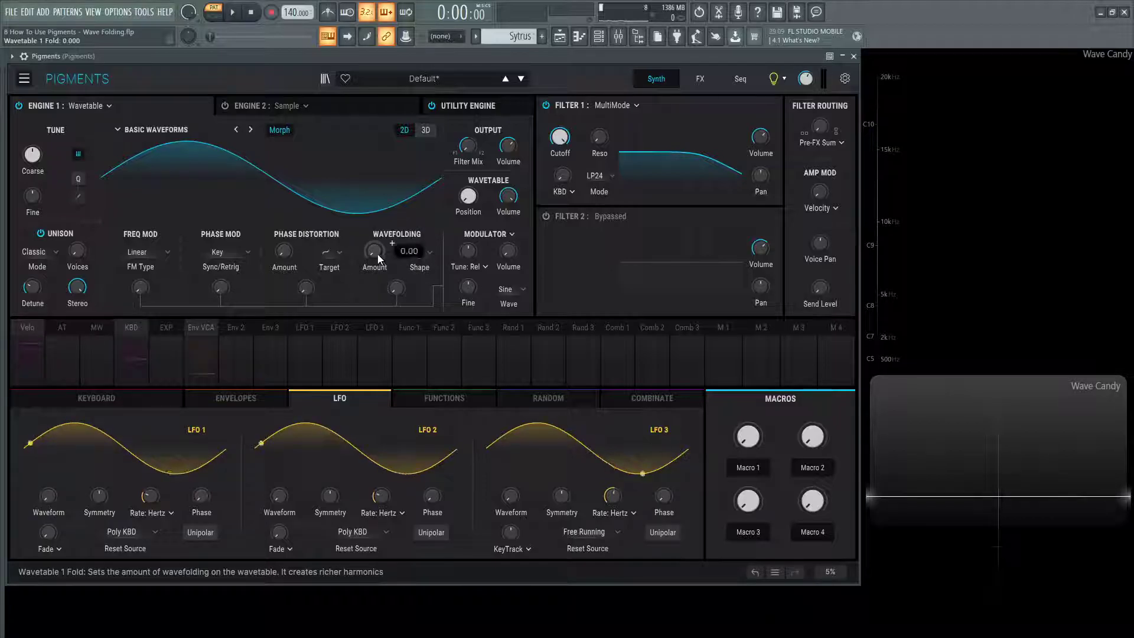
scroll(374, 250, "up", 5)
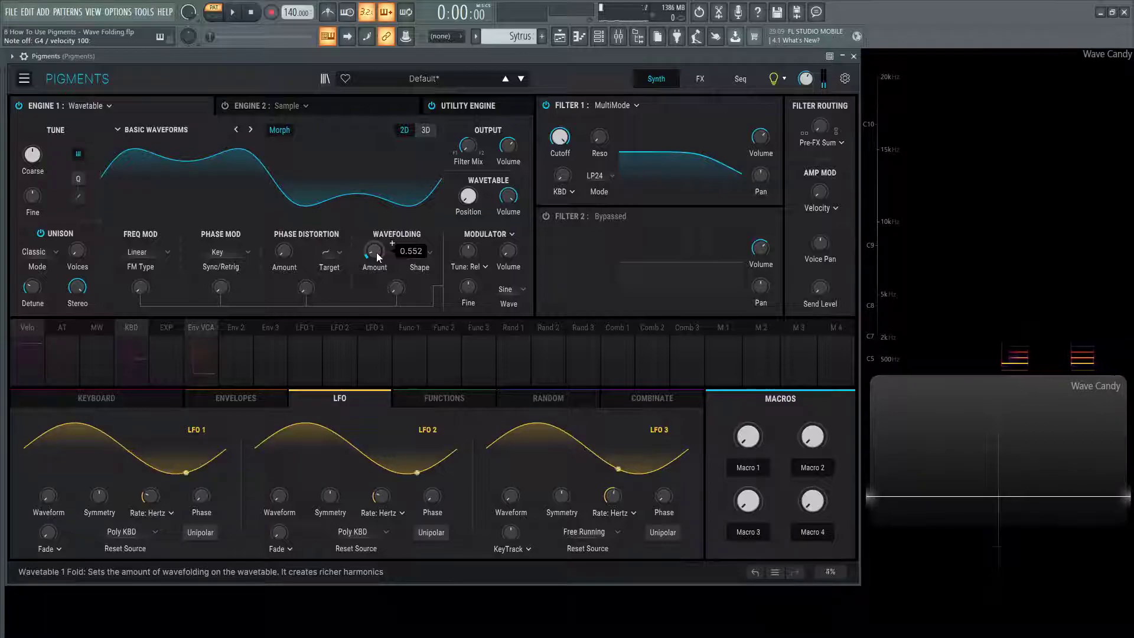
double_click(375, 252)
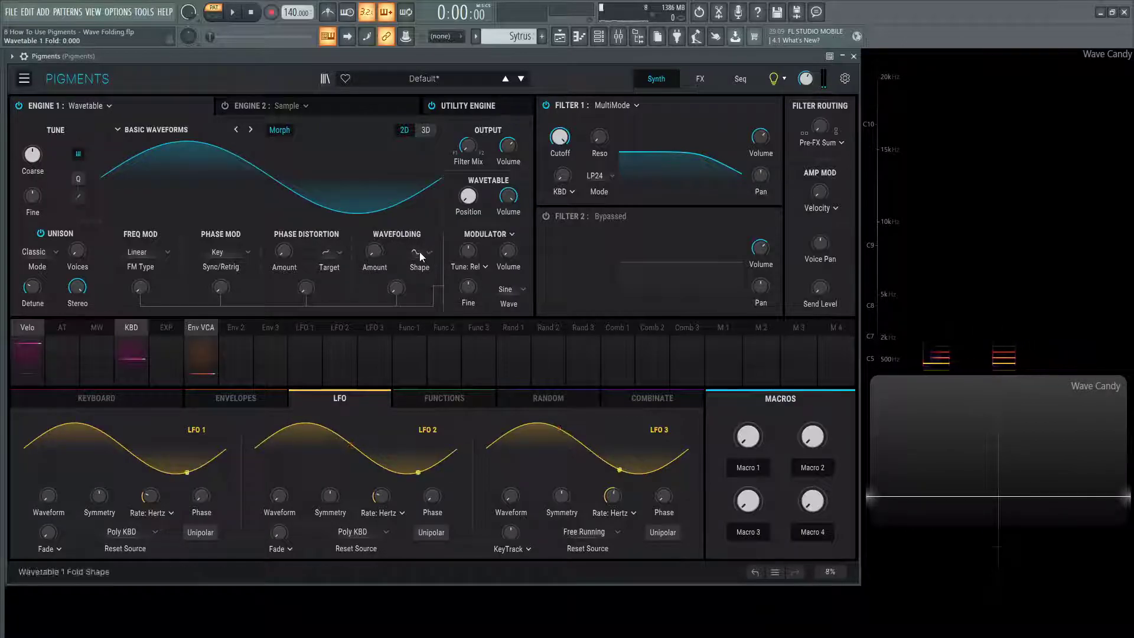
- Select fold shape 2 for Engine 1's wavefolding and raise the Amount until the sine wave folds back on itself
left_click(418, 251)
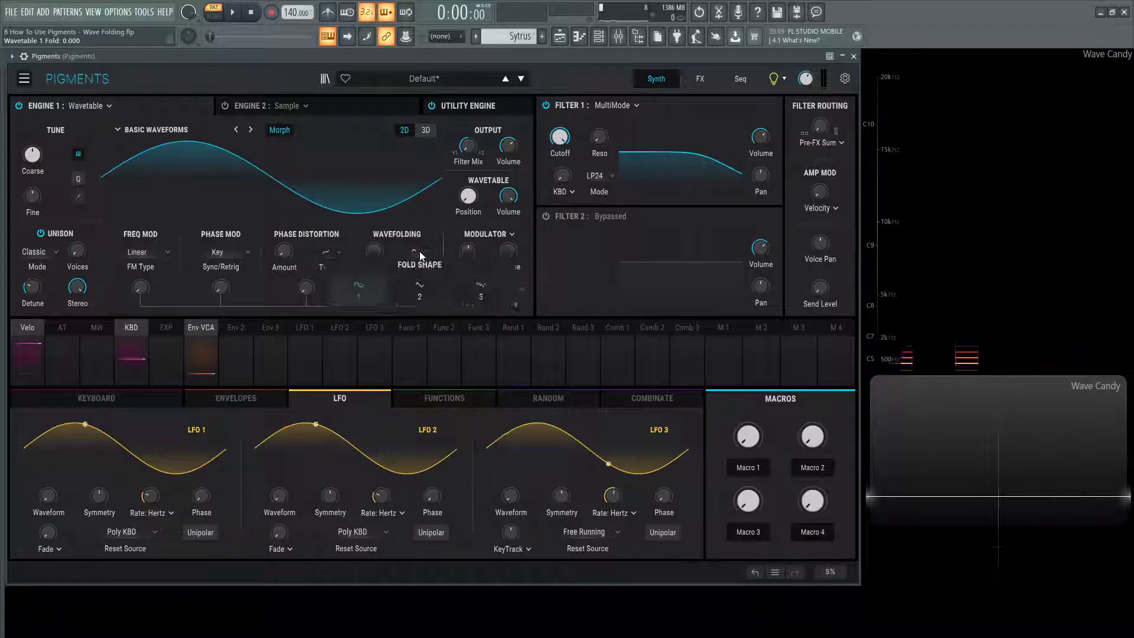
left_click(421, 295)
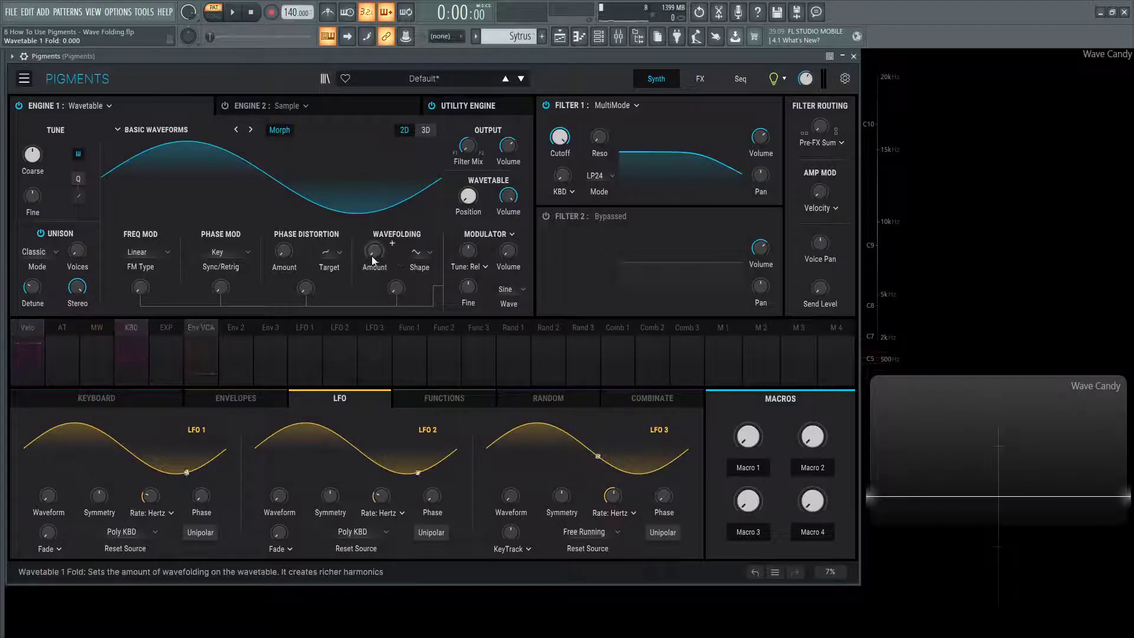
left_click_drag(374, 259, 379, 186)
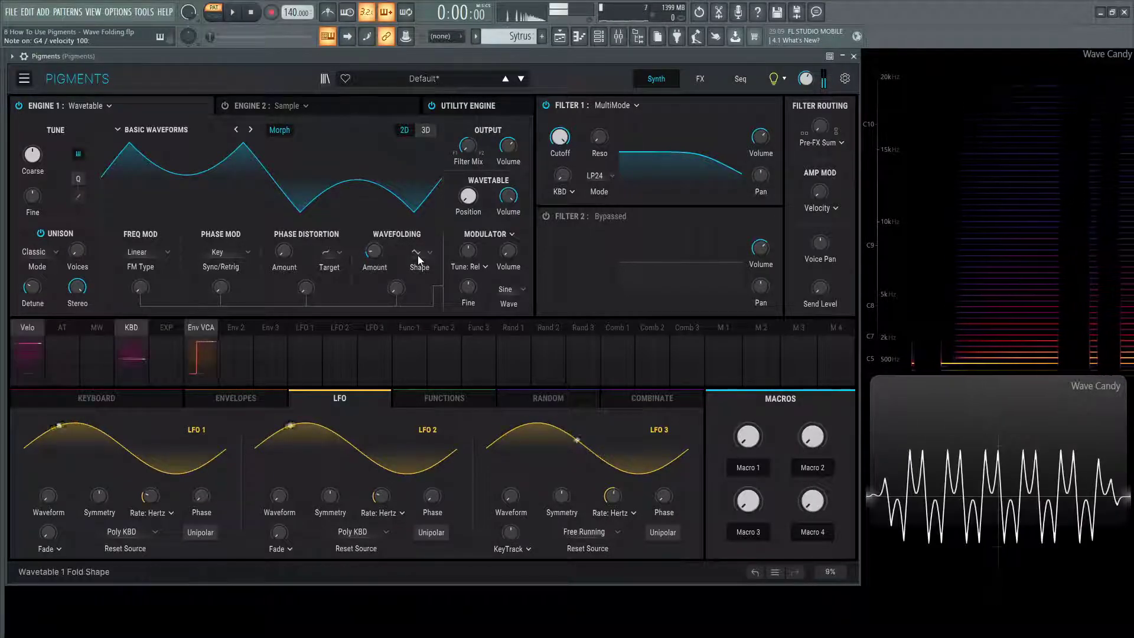
- Switch the wavefolding to fold shape 1 for comparison and return it to fold shape 2
left_click(418, 255)
left_click(383, 290)
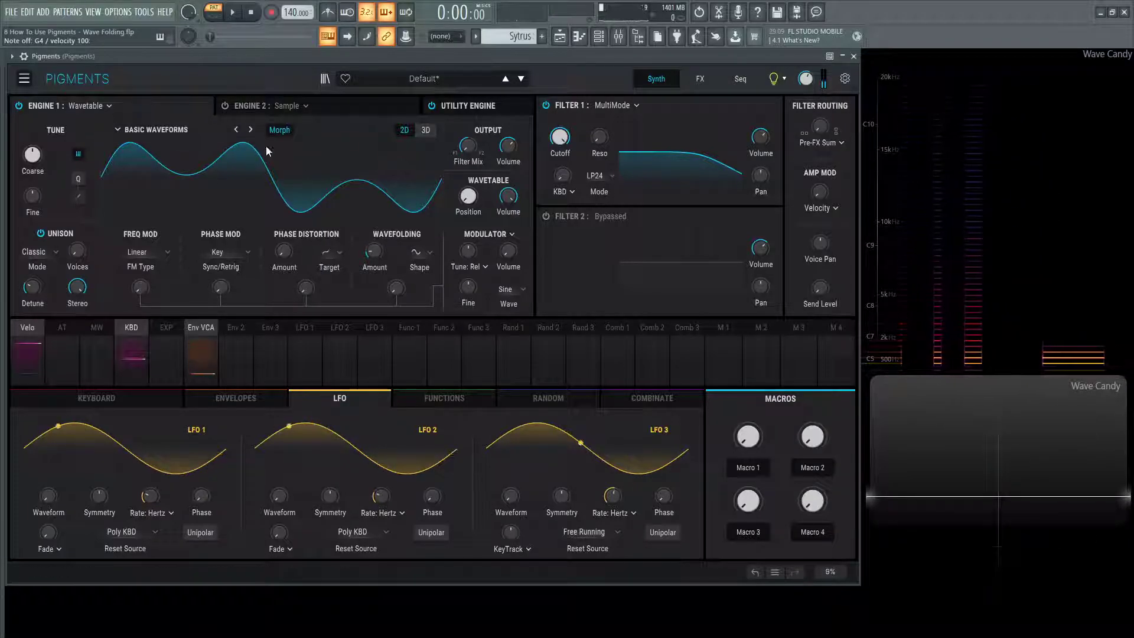
left_click(417, 253)
left_click(418, 290)
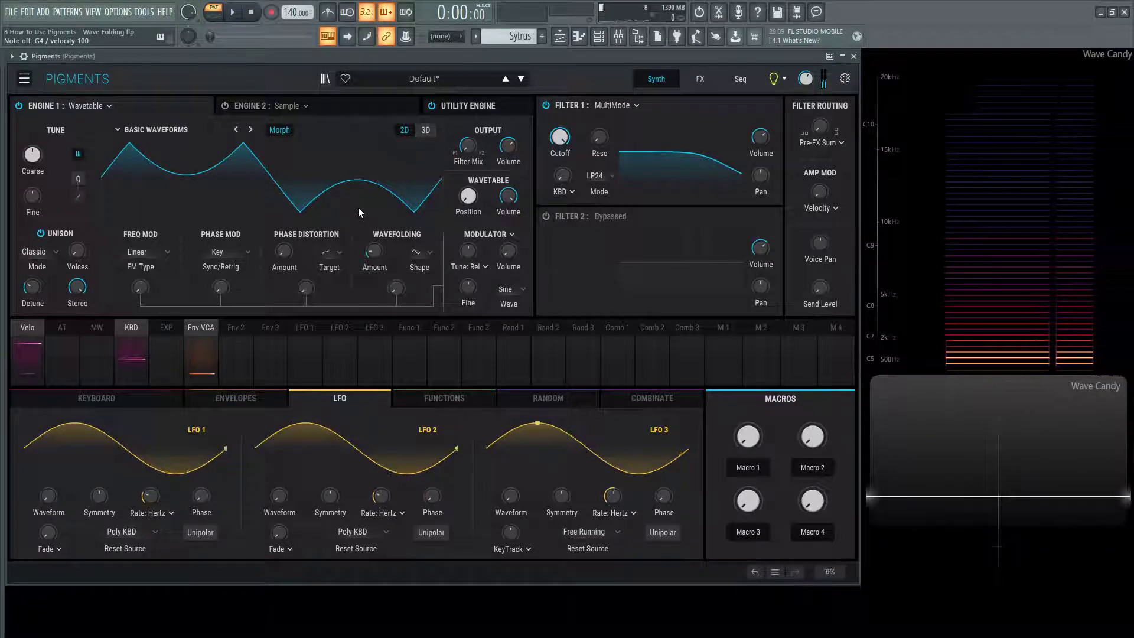
- Switch the wavefolding to fold shape 3, reset the Amount, and raise it to 0.576
left_click(423, 254)
left_click(488, 296)
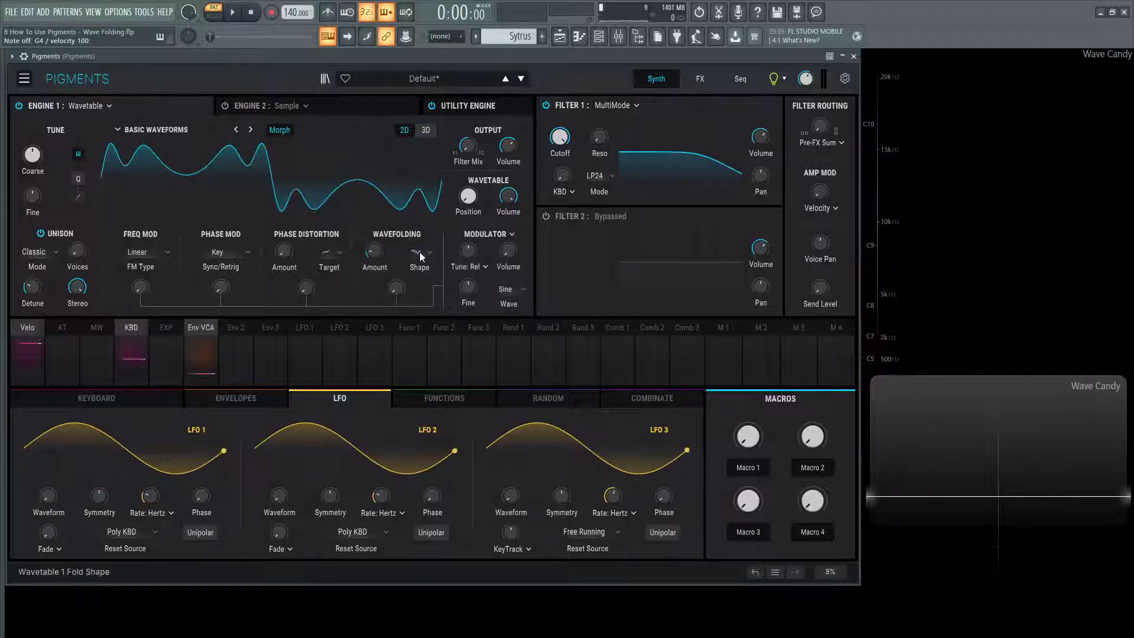
double_click(376, 251)
left_click_drag(374, 251, 373, 241)
scroll(380, 253, "up", 4)
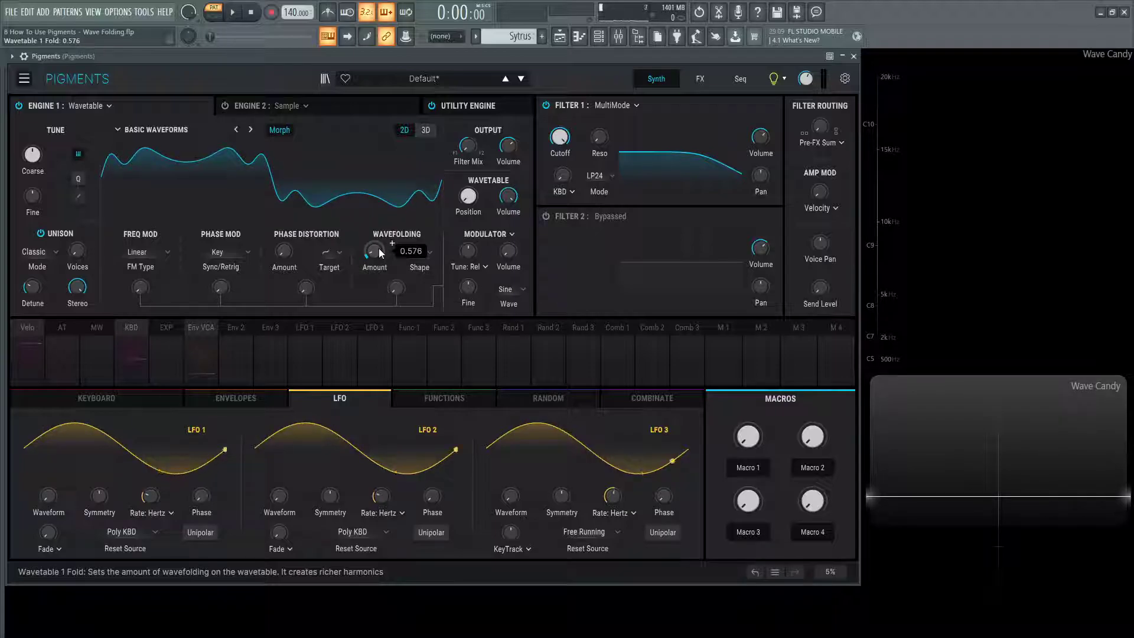
- With fold shape 3 active, sweep the Wavefolding Amount up to about 1.82 and back down to zero while playing a note
left_click_drag(379, 248, 380, 254)
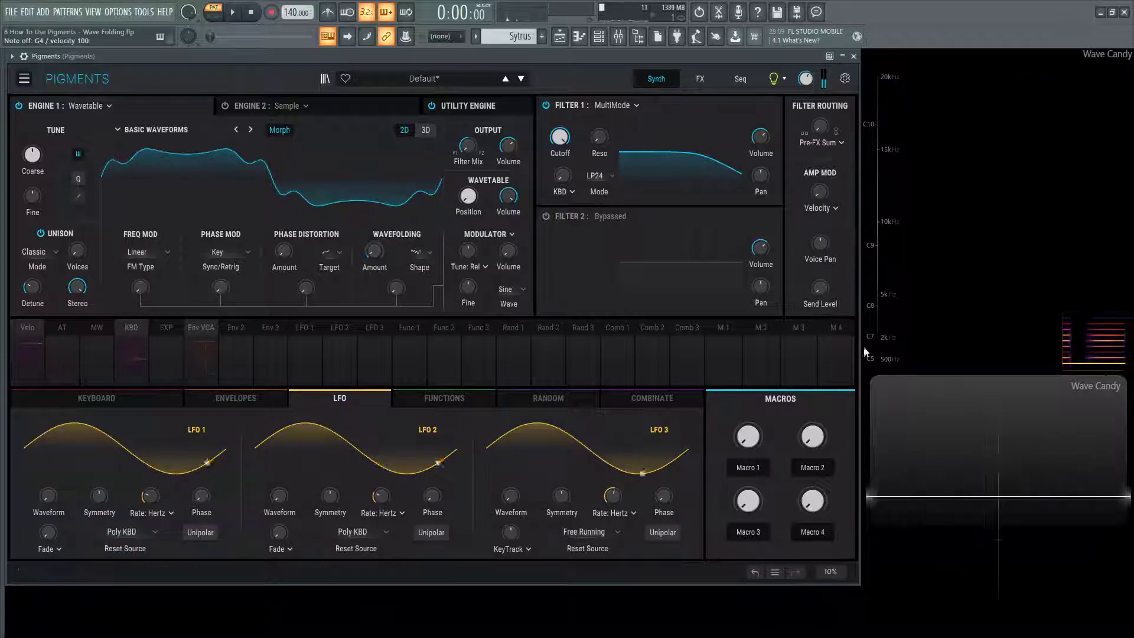
key("b")
scroll(392, 244, "up", 15)
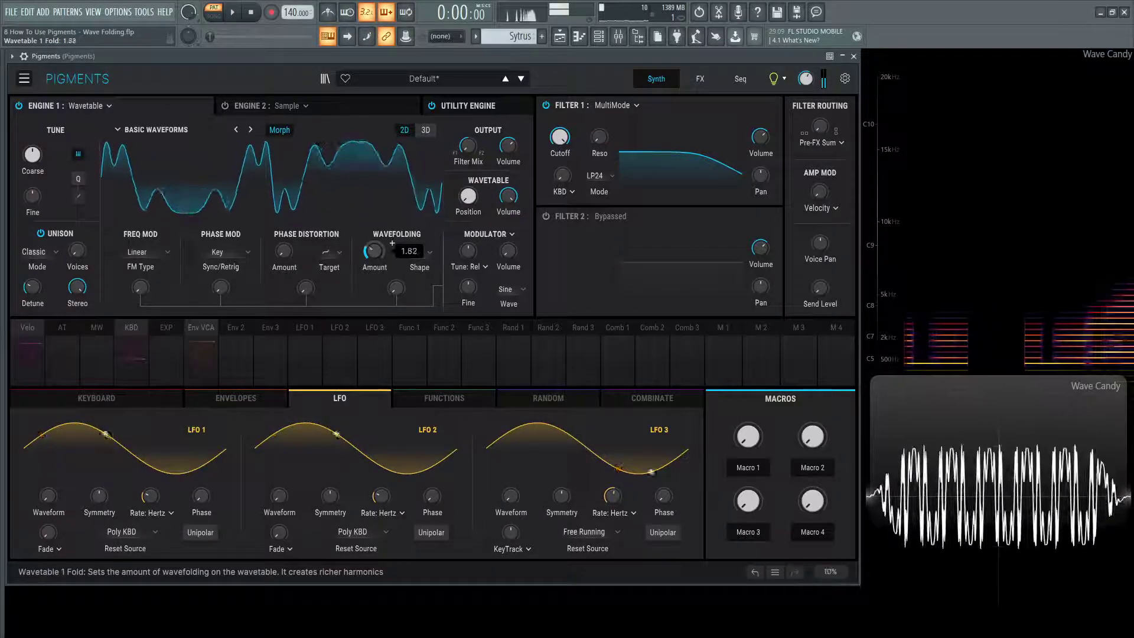
scroll(377, 251, "down", 10)
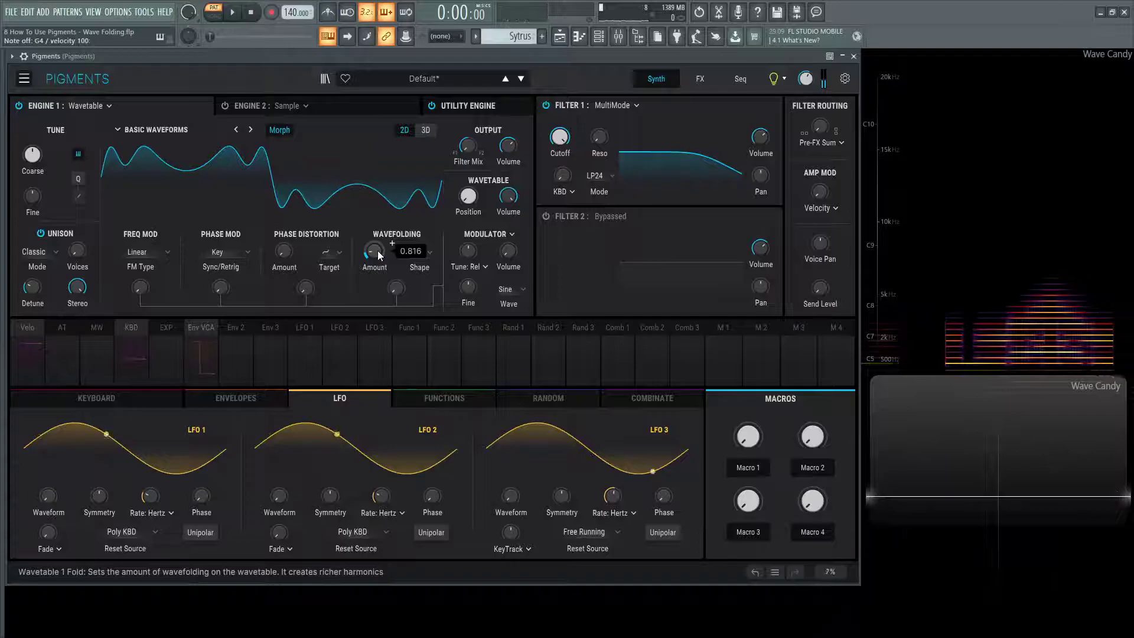
left_click_drag(378, 251, 378, 265)
scroll(392, 242, "up", 11)
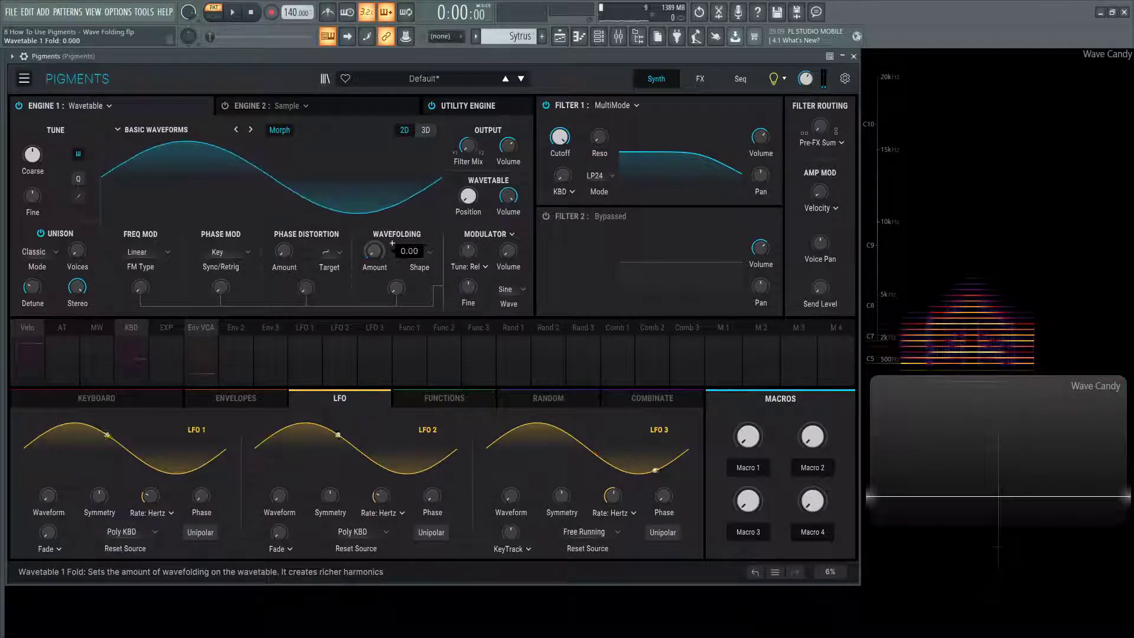
- Sweep the Wavefolding Amount up to about 1.68, settle it at 1.10, and play notes to hear the result
scroll(392, 243, "up", 6)
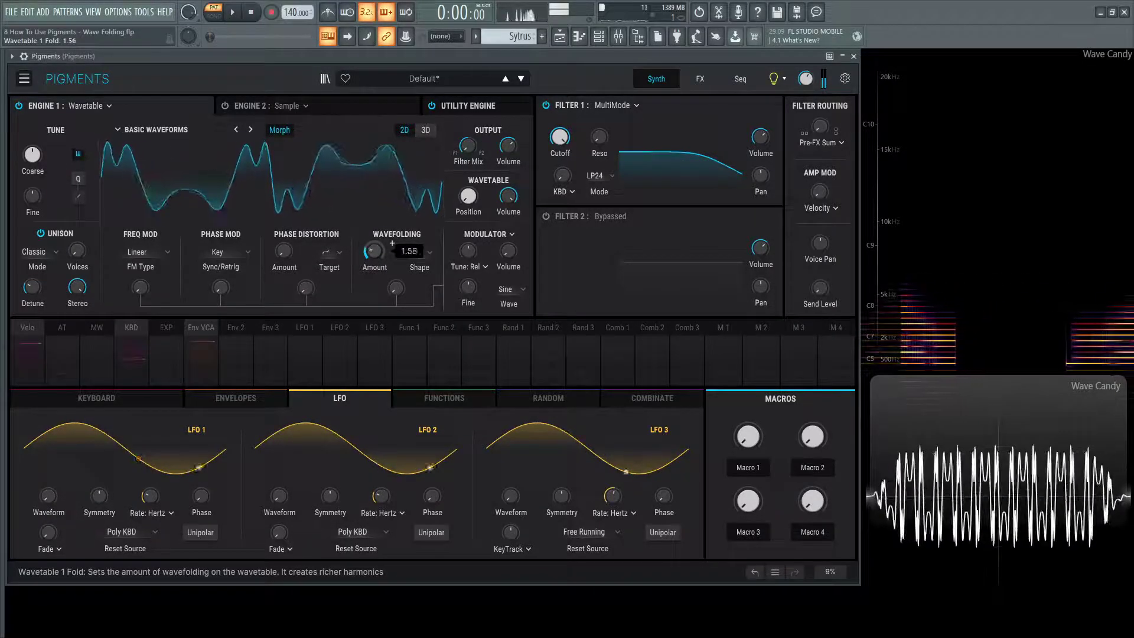
scroll(392, 243, "down", 8)
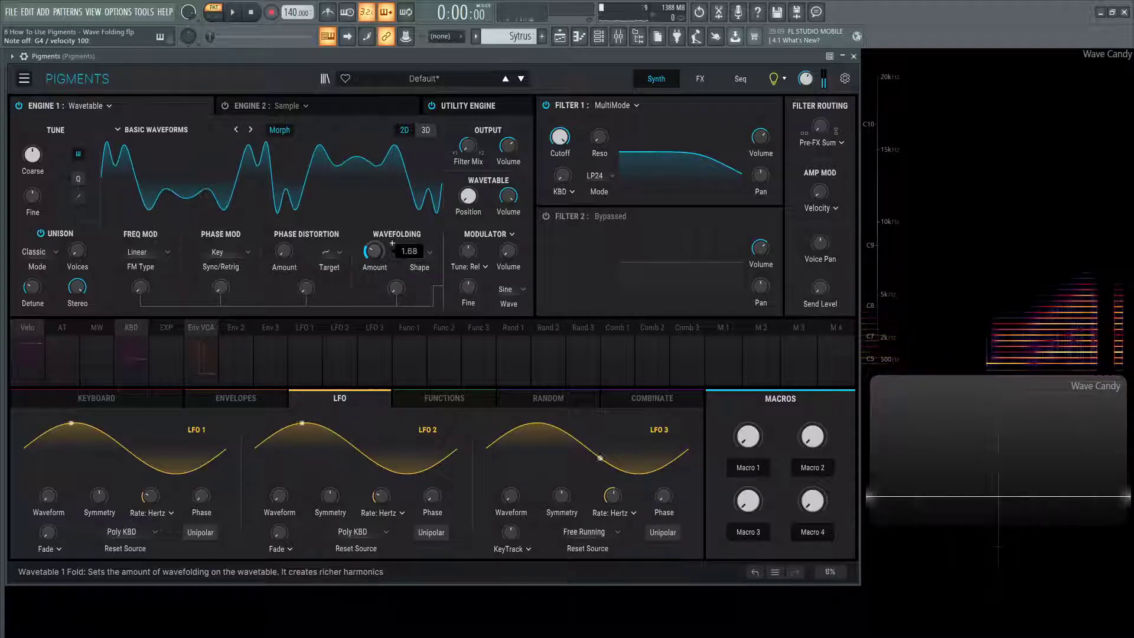
scroll(392, 244, "up", 1)
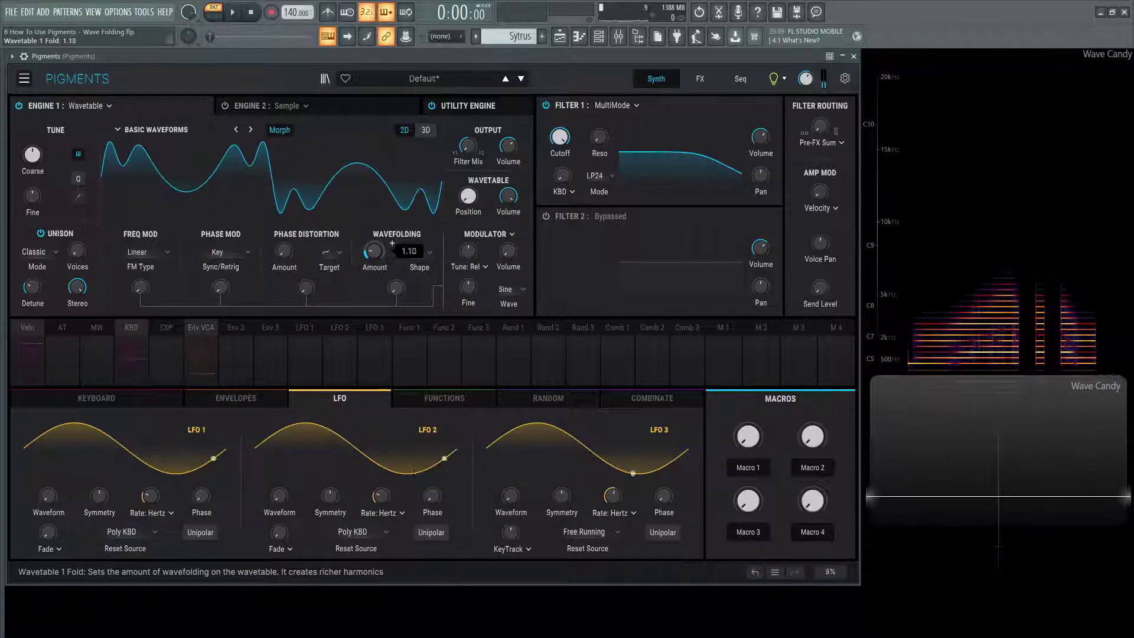
key("b")
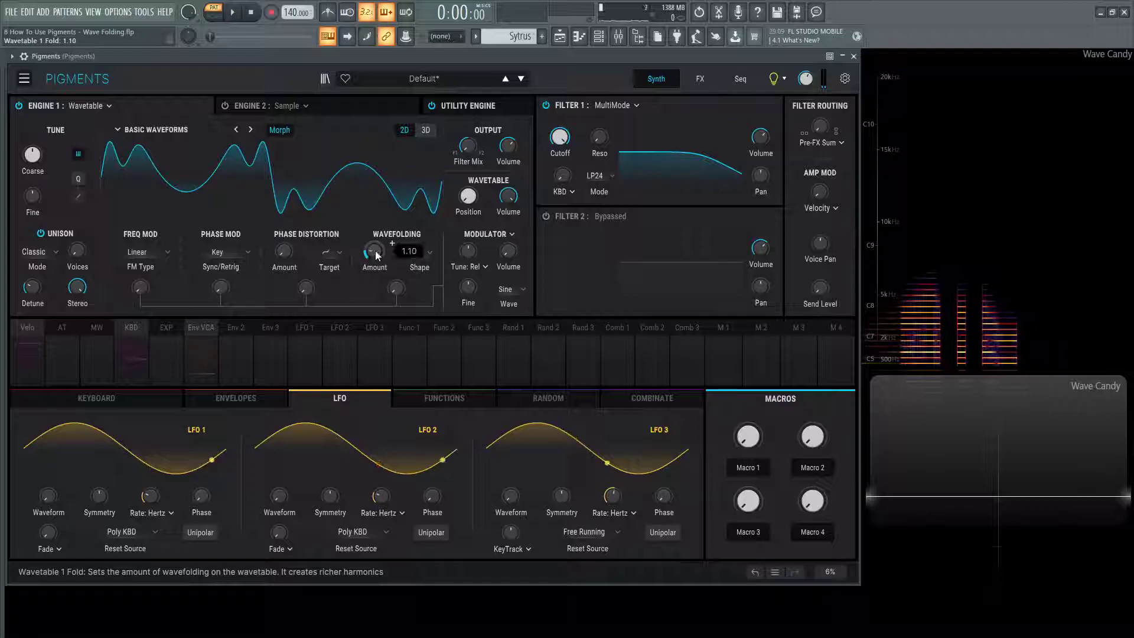
key("b")
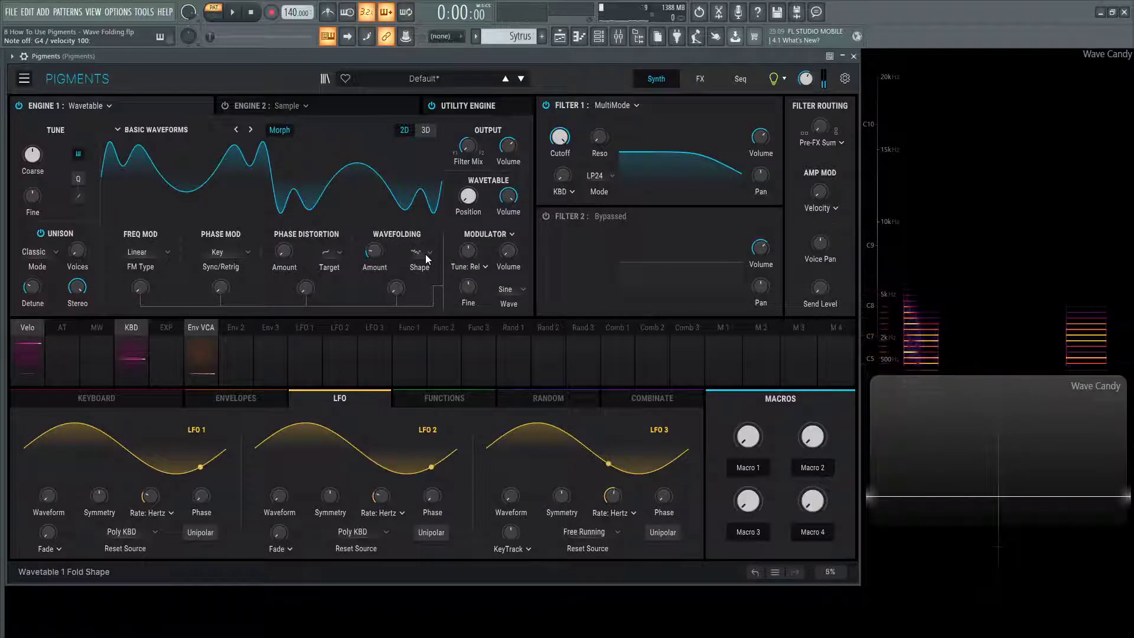
- Compare fold shapes 1, 2 and 3 at the same Amount while playing notes, and leave fold shape 2 selected
left_click(426, 255)
left_click(362, 288)
key("b")
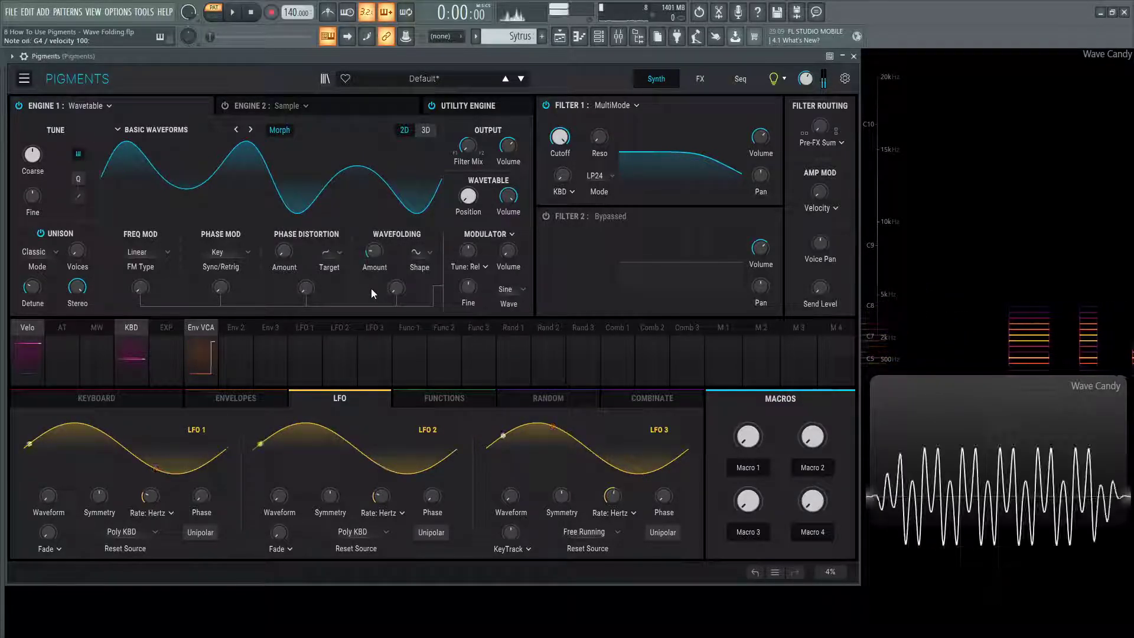
left_click(426, 260)
left_click(419, 290)
key("b")
left_click(421, 251)
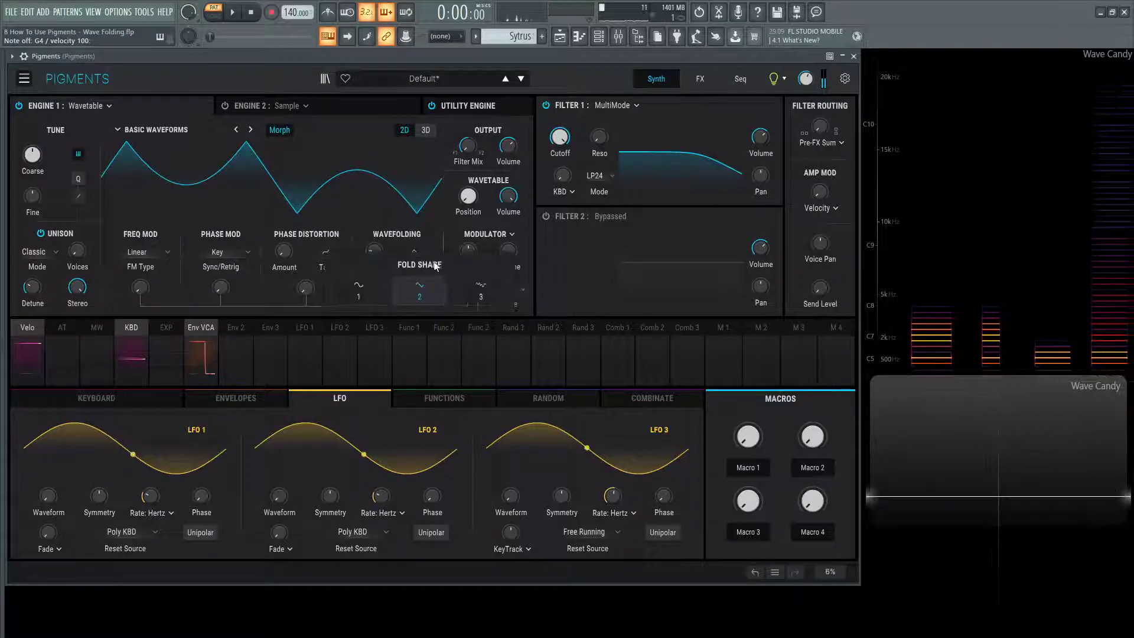
left_click(461, 289)
left_click(415, 254)
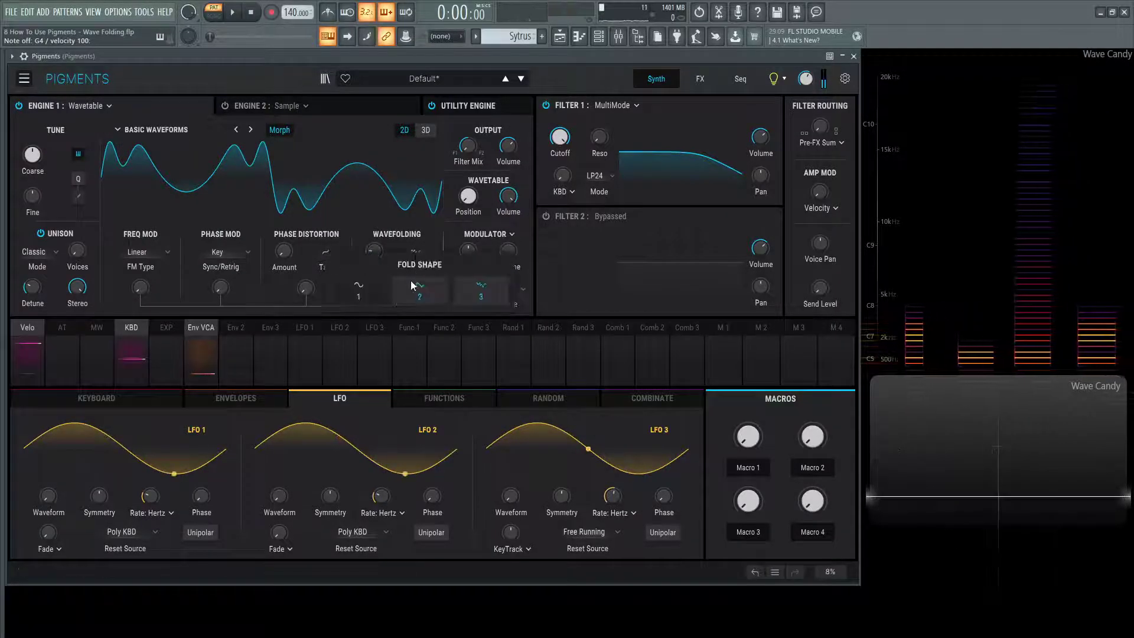
left_click(416, 290)
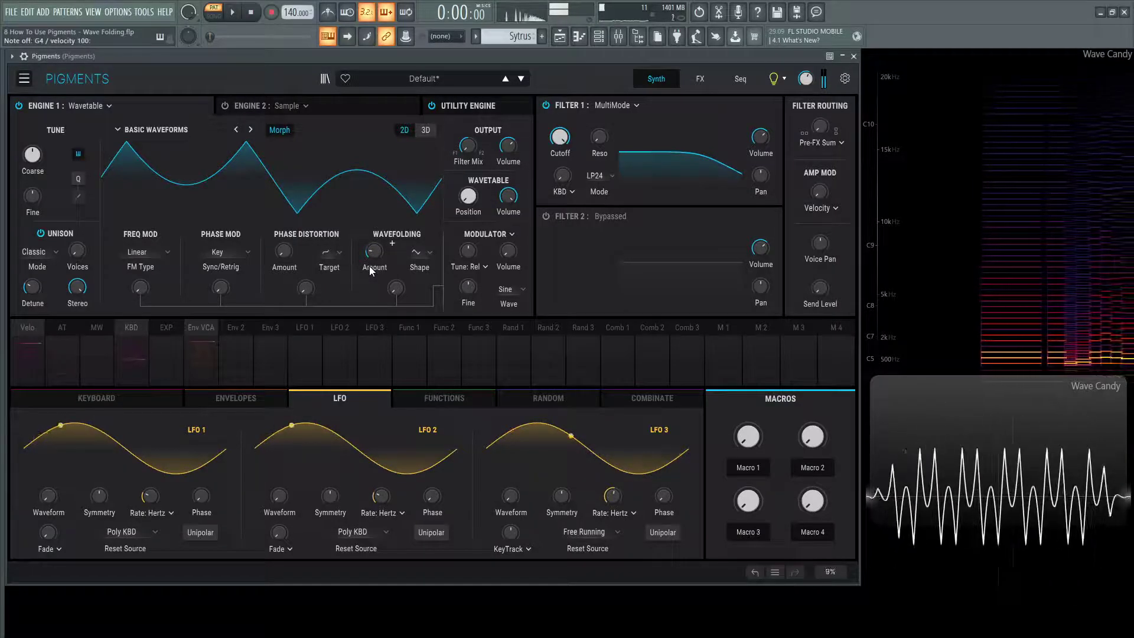
- Audition the folded wave with 8 unison voices while adjusting the Filter 1 cutoff, and return the unison to 1 voice
left_click_drag(78, 253, 79, 201)
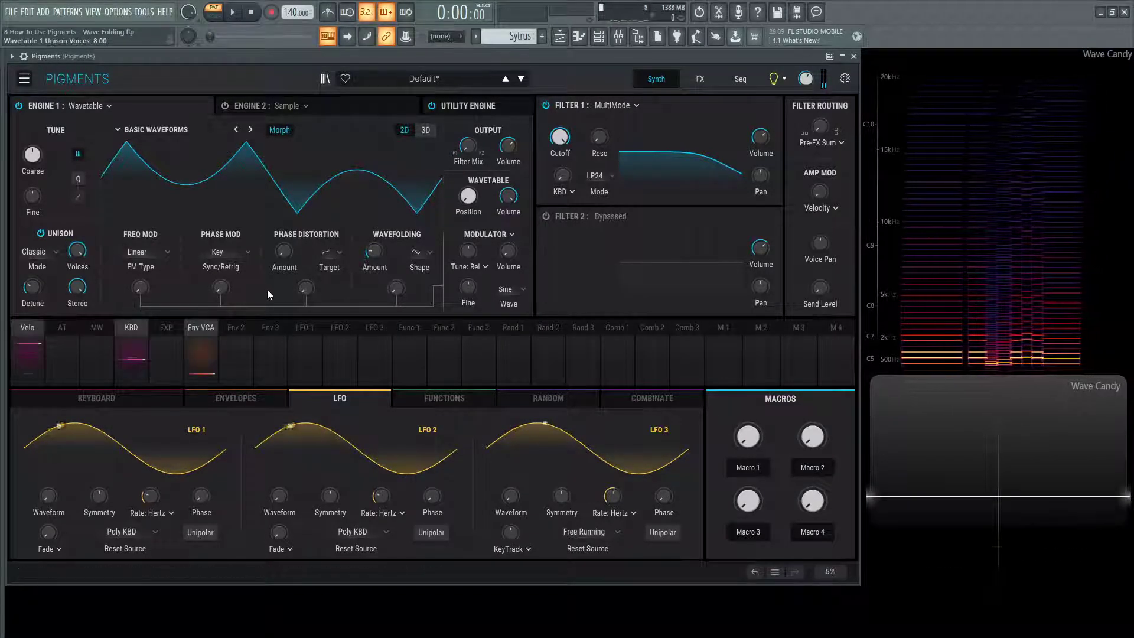
mouse_move(505, 255)
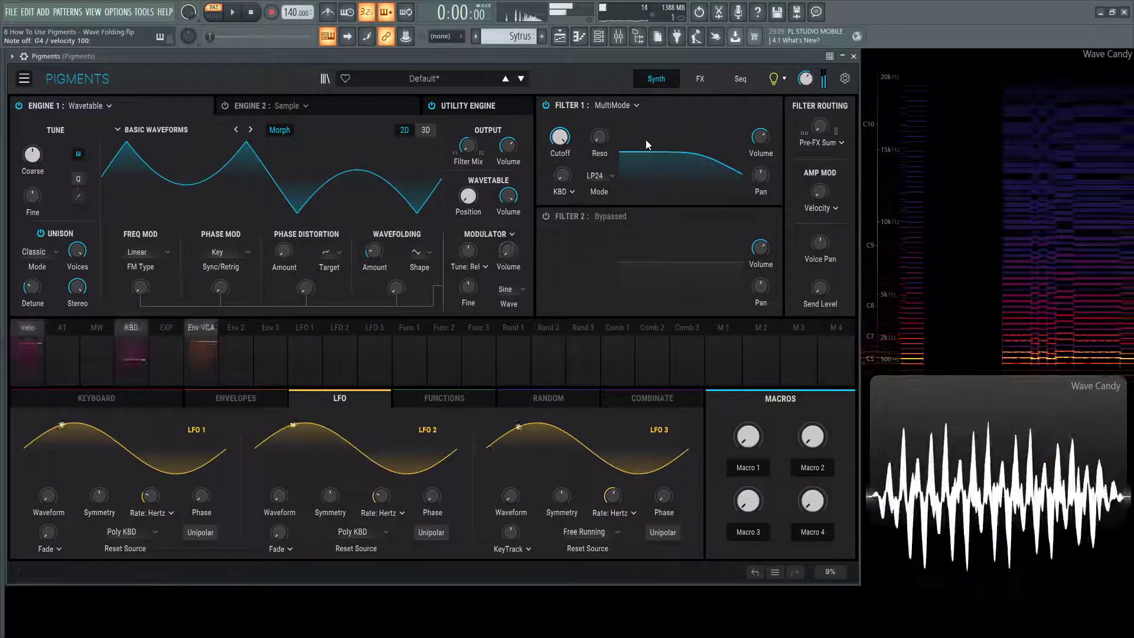
mouse_move(560, 138)
left_mouse_down()
mouse_move(561, 168)
mouse_move(560, 144)
left_mouse_up()
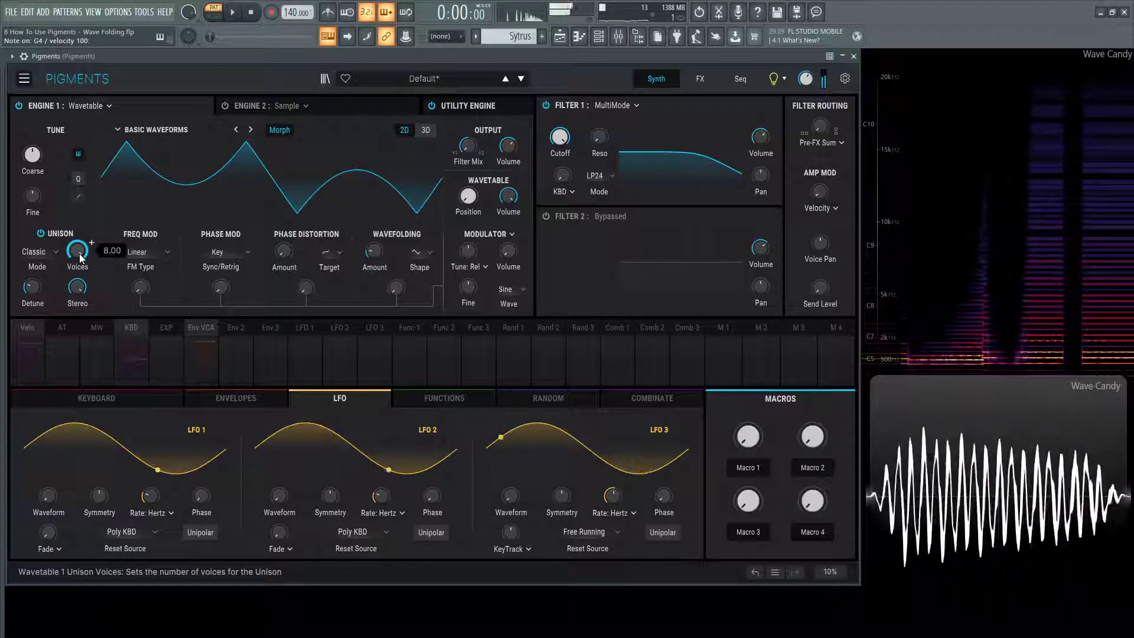
left_click_drag(81, 254, 80, 304)
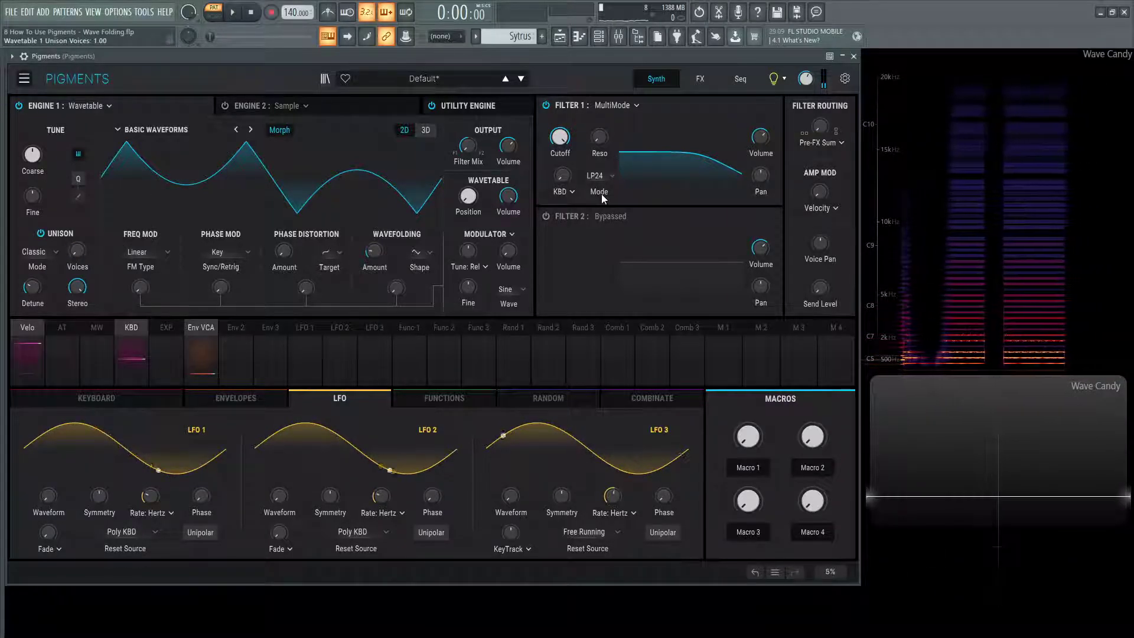